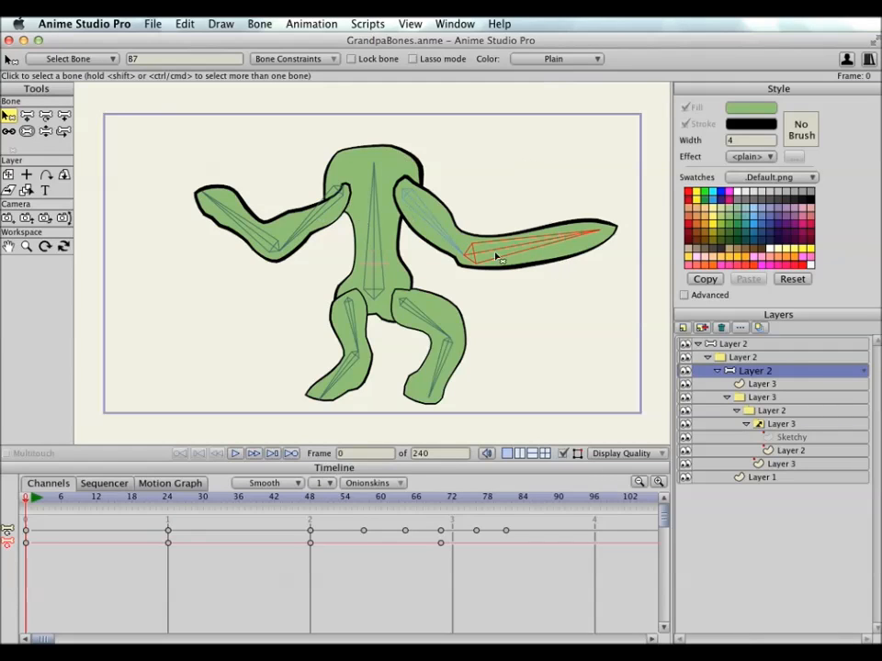
Color the upper-arm bone B6 purple and the adjoining forearm bone B7 blue
left_click(450, 216)
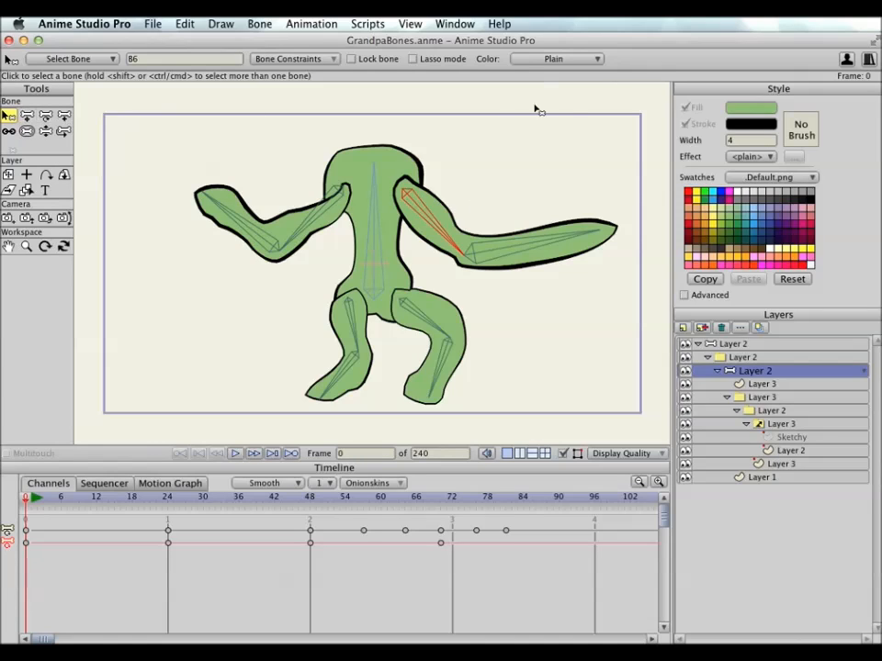
left_click(556, 61)
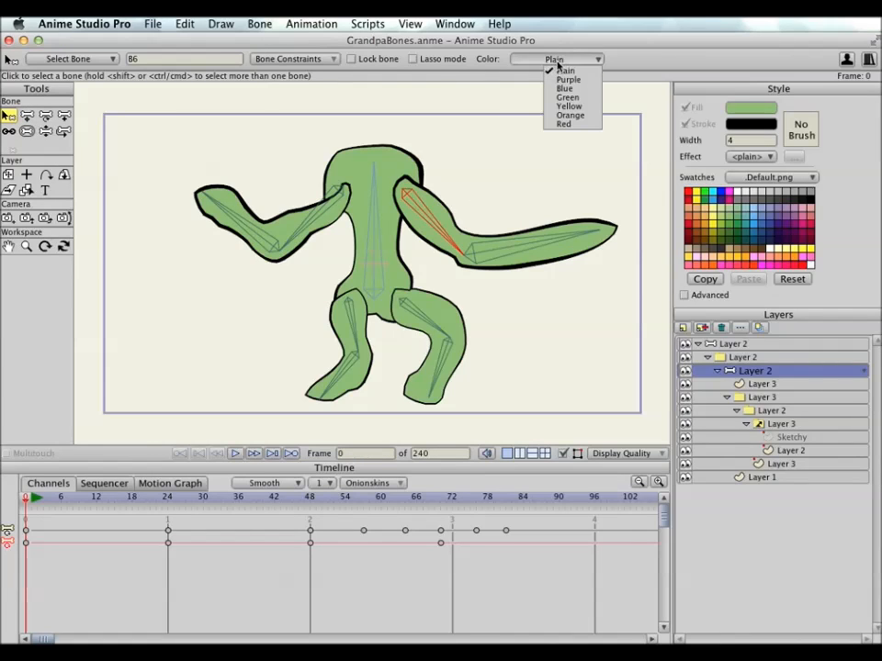
left_click(566, 83)
left_click(544, 249)
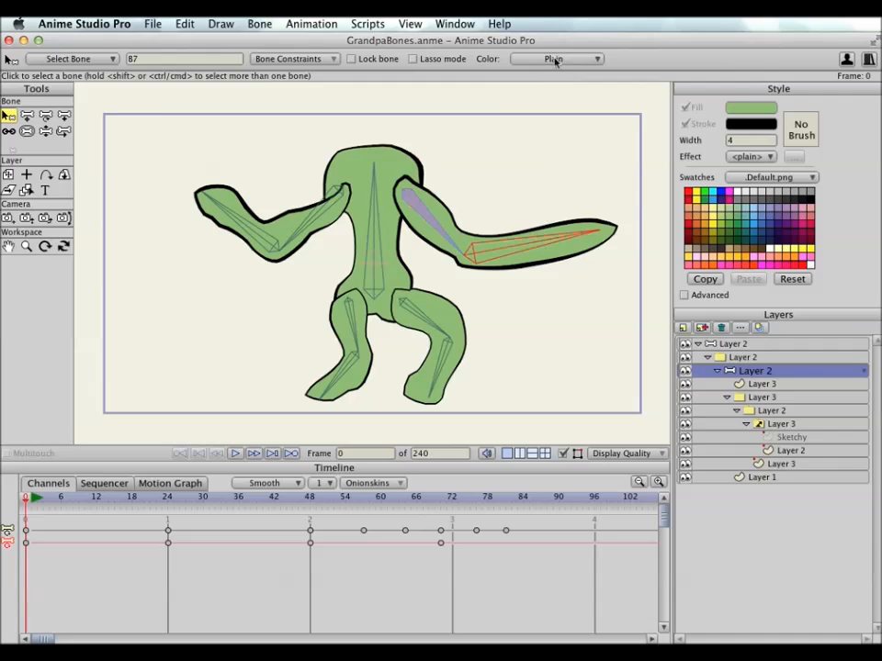
left_click(556, 58)
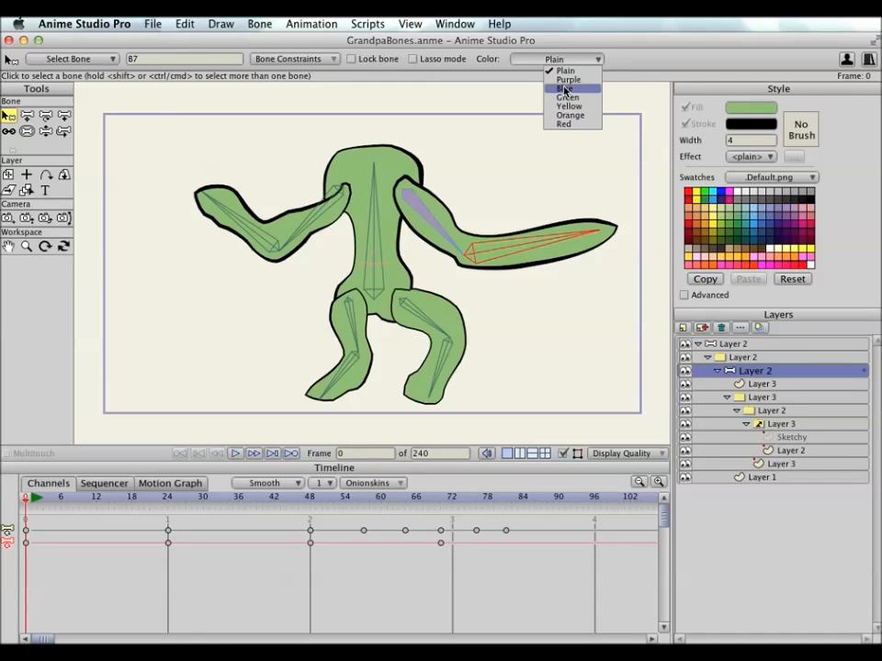
left_click(564, 89)
Color the thigh bone B2 yellow and select the lower-leg bone B3 below it
left_click(424, 311)
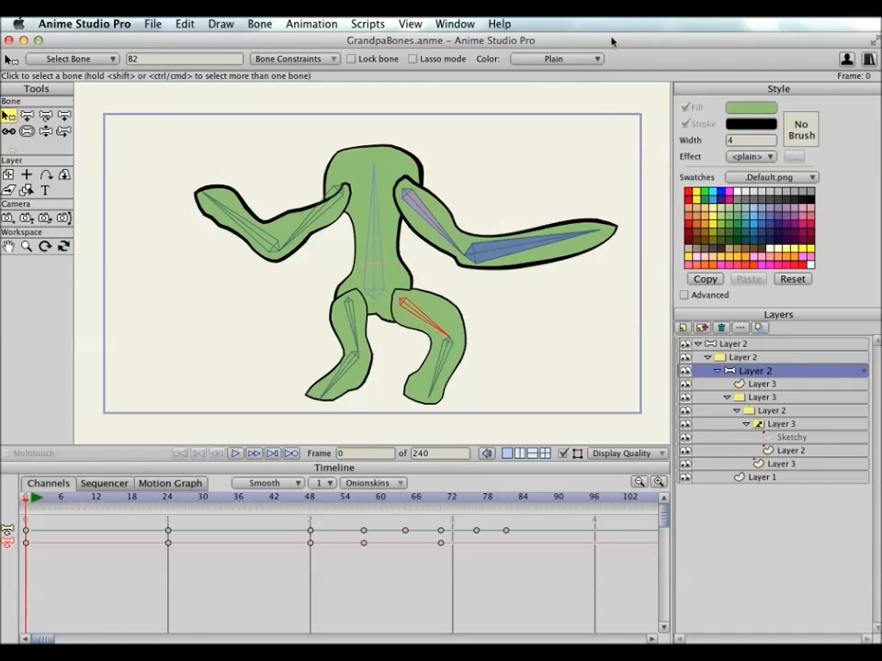
left_click(559, 61)
left_click(567, 106)
left_click(447, 350)
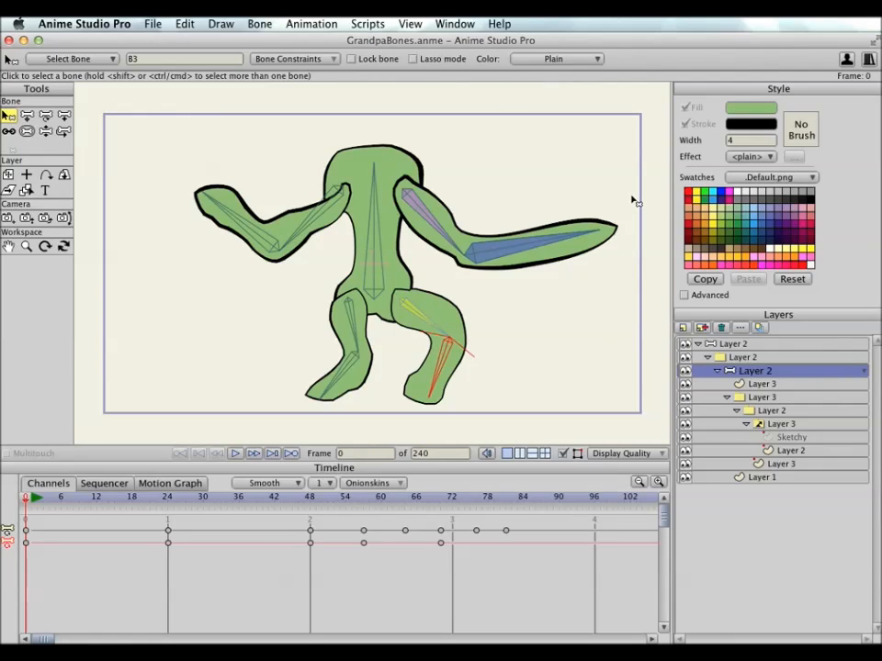
Color both bones of the figure's left-side arm and its left-side thigh bone red, and clear the bone selection
left_click_drag(152, 136, 350, 320)
left_click(563, 60)
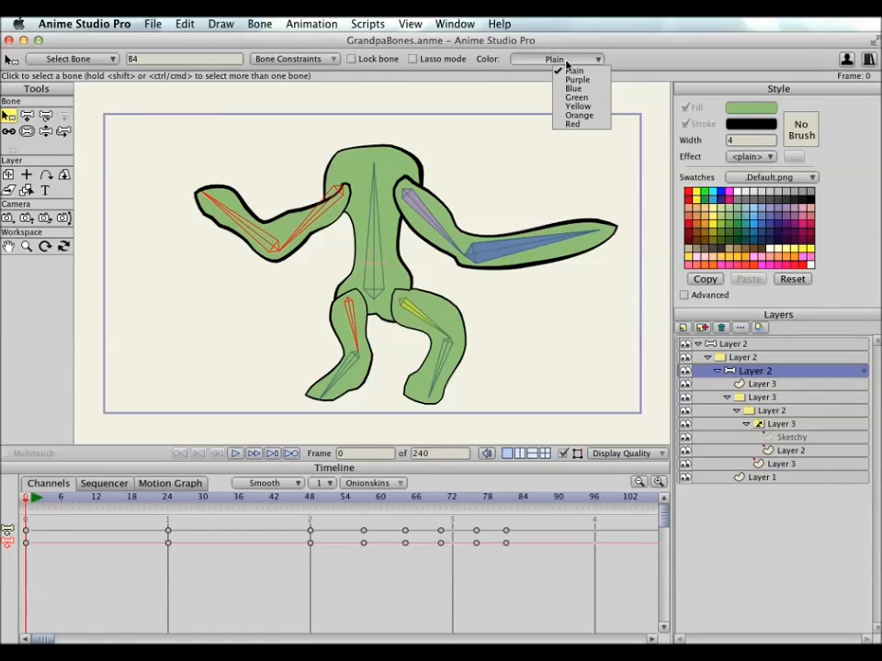
left_click(575, 123)
left_click(565, 133)
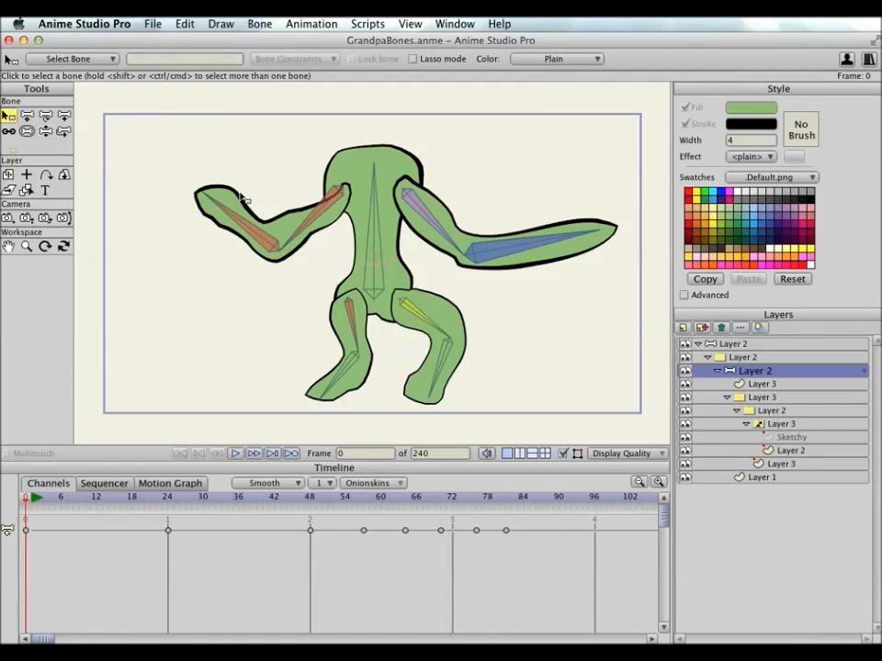
Test the rig with Manipulate Bones by raising both forearms and swinging both lower legs outward
left_click(45, 132)
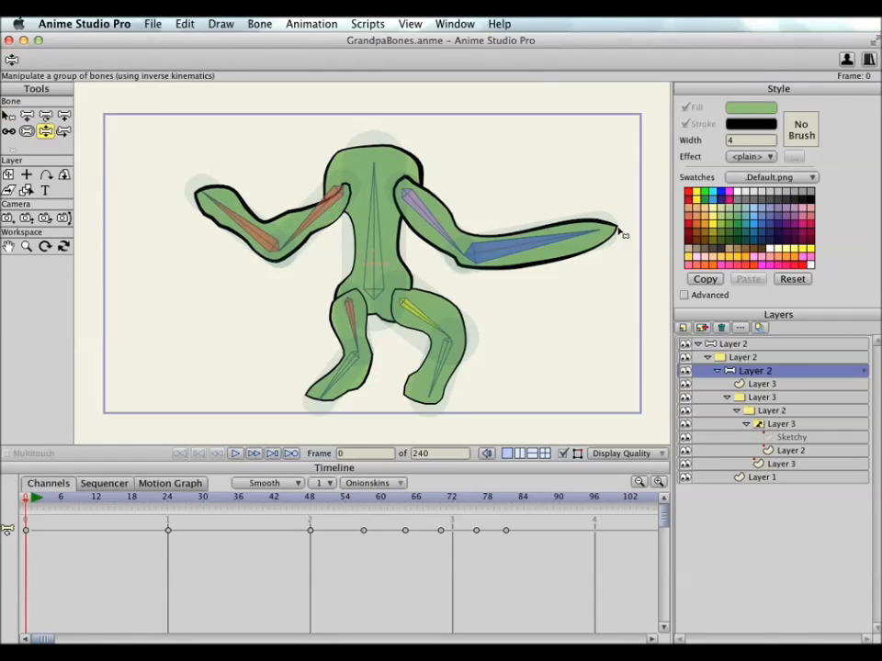
left_click(8, 115)
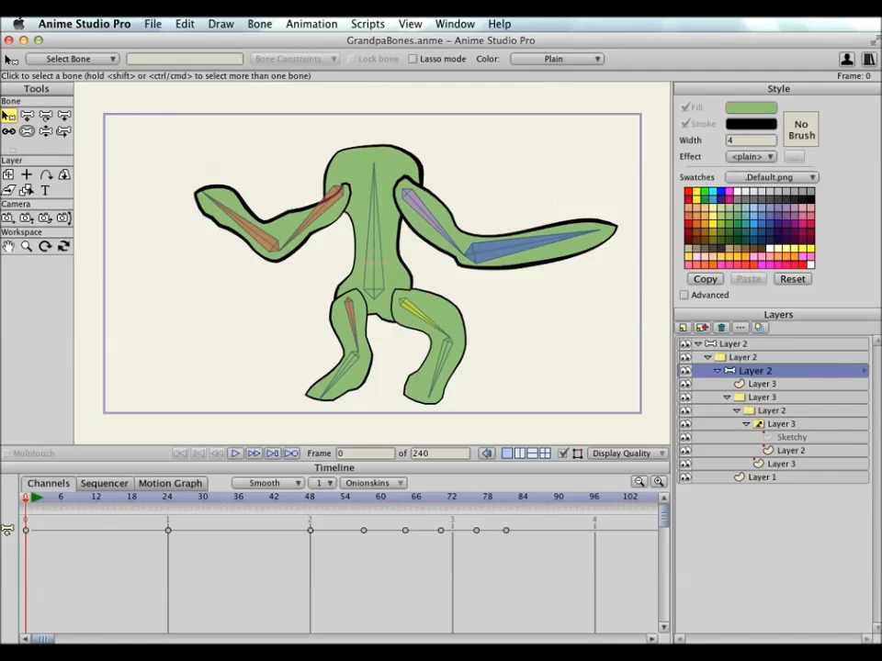
left_click(45, 132)
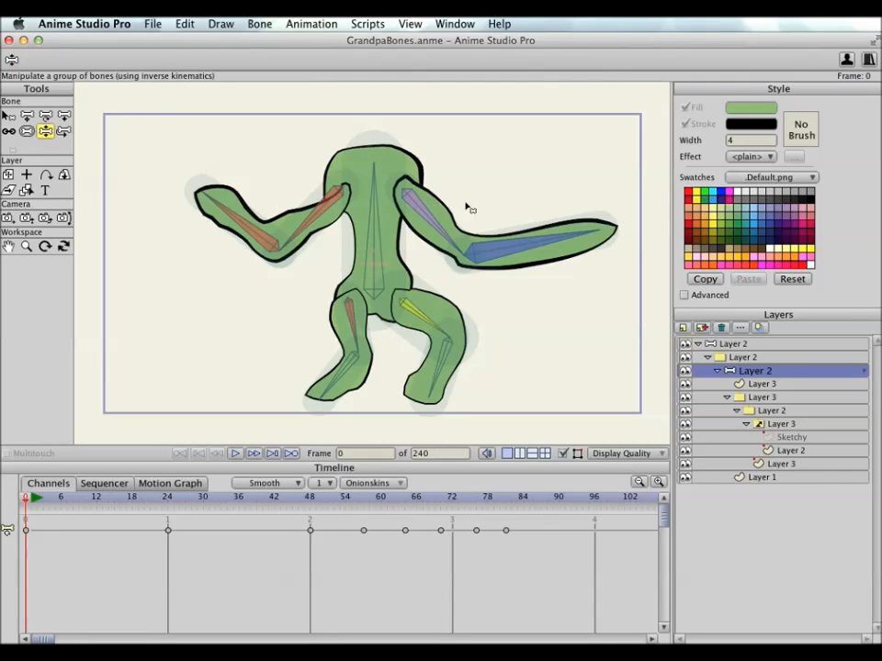
left_click_drag(579, 239, 590, 84)
left_click_drag(210, 217, 241, 126)
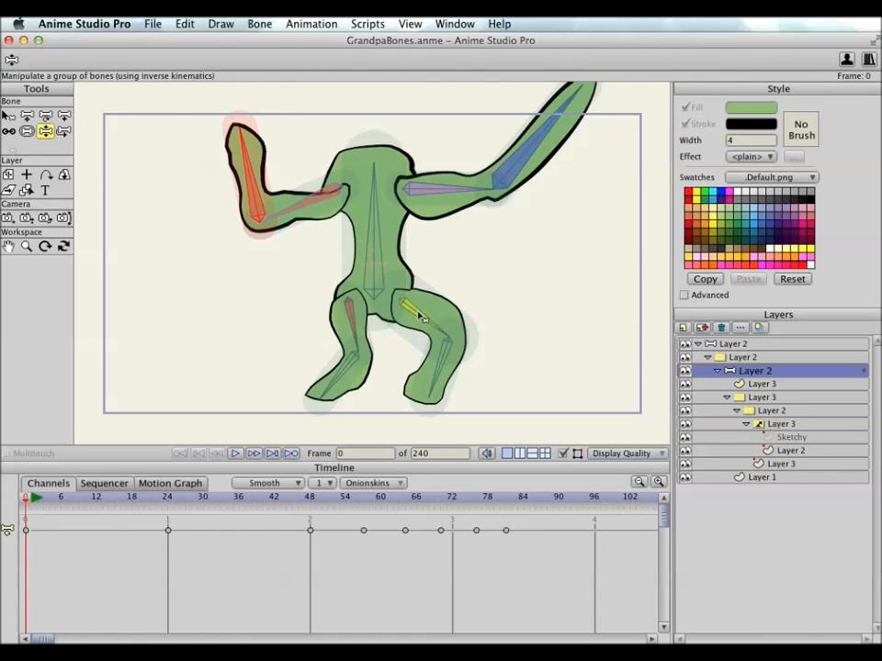
left_click_drag(449, 398, 479, 341)
left_click_drag(342, 395, 239, 347)
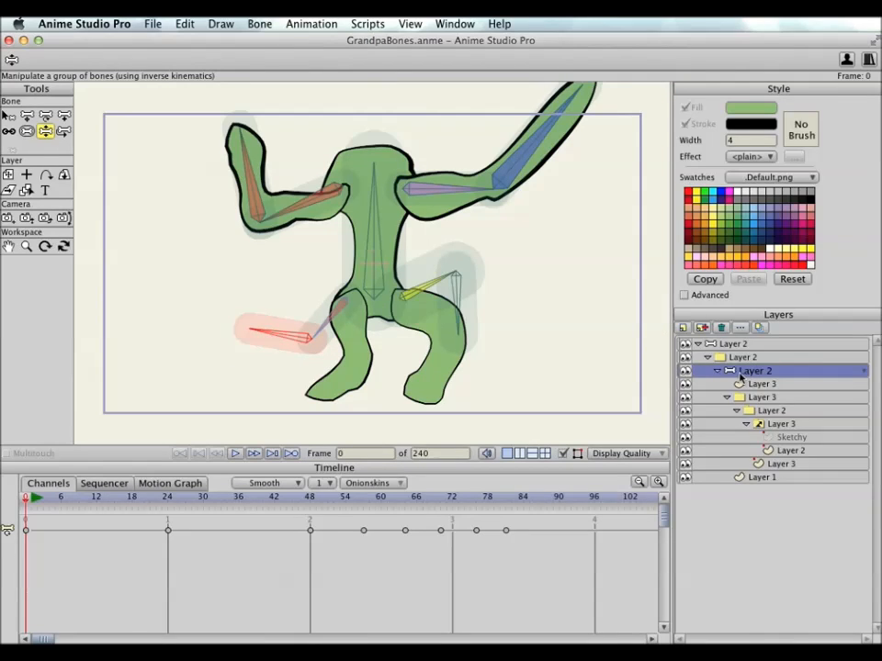
Inspect the nested leg layer Layer 3, the arms layer Layer 3 and the torso layer Layer 1, and return to the bone layer
left_click(782, 465)
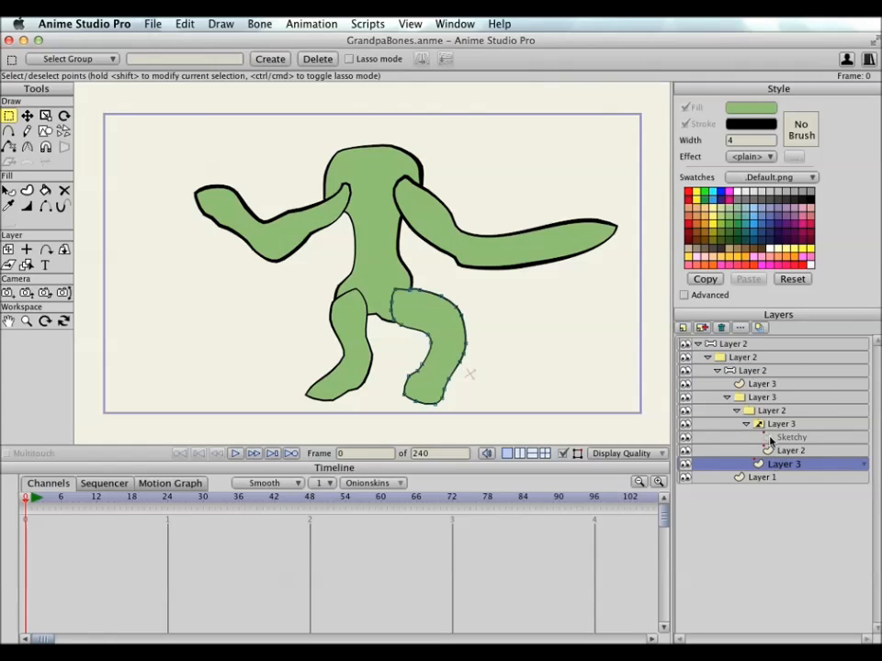
left_click(755, 372)
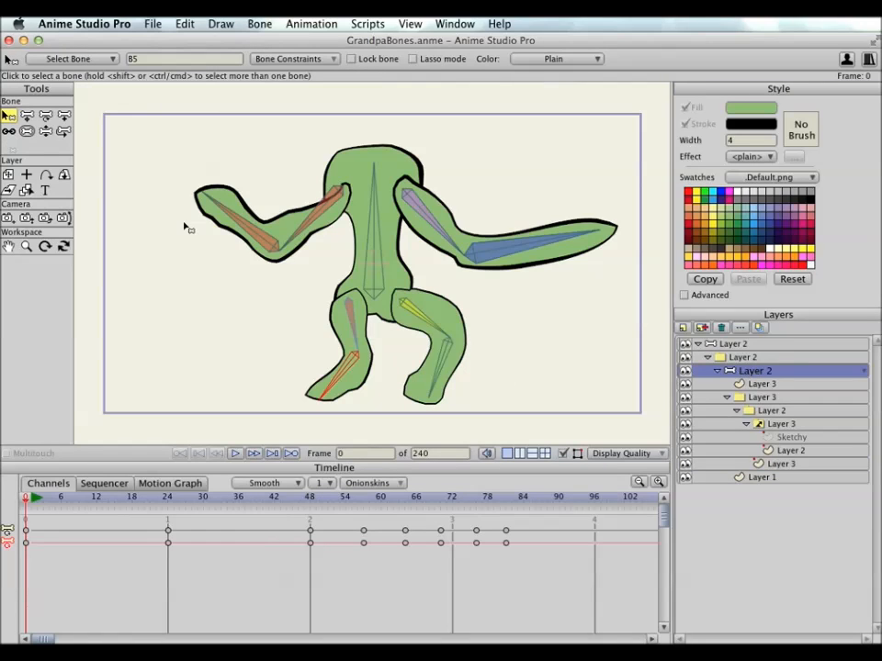
left_click(756, 386)
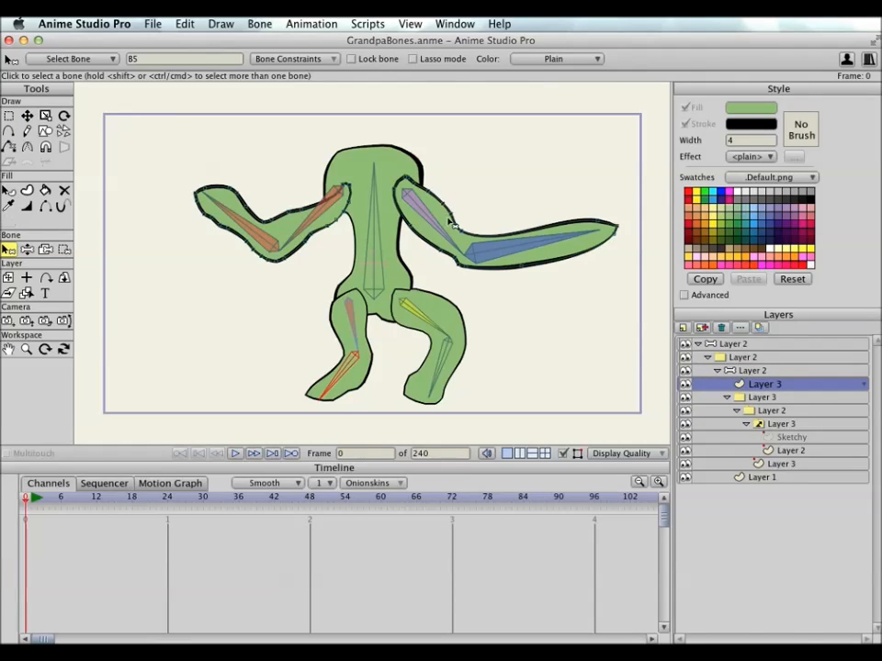
left_click(742, 477)
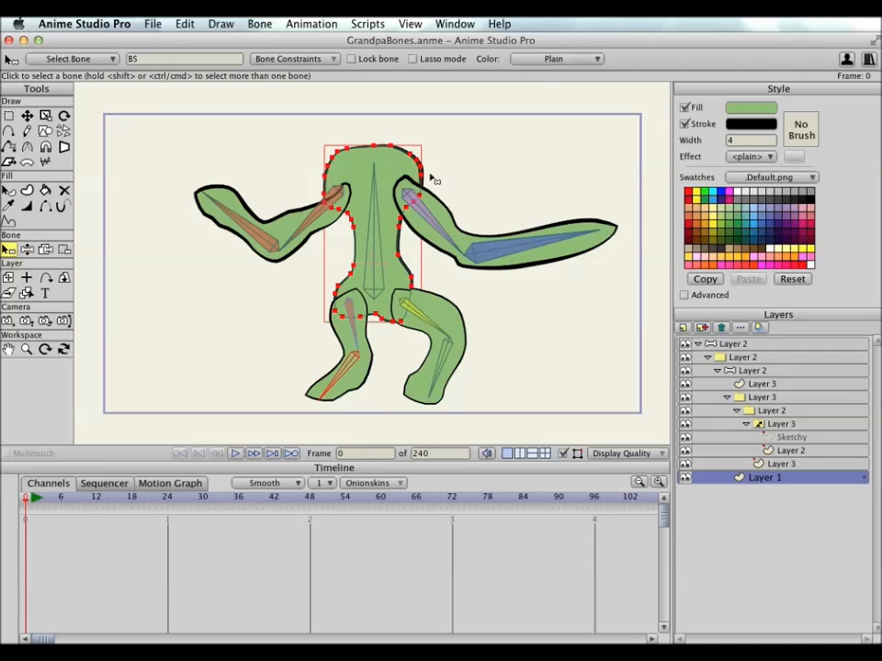
left_click(754, 371)
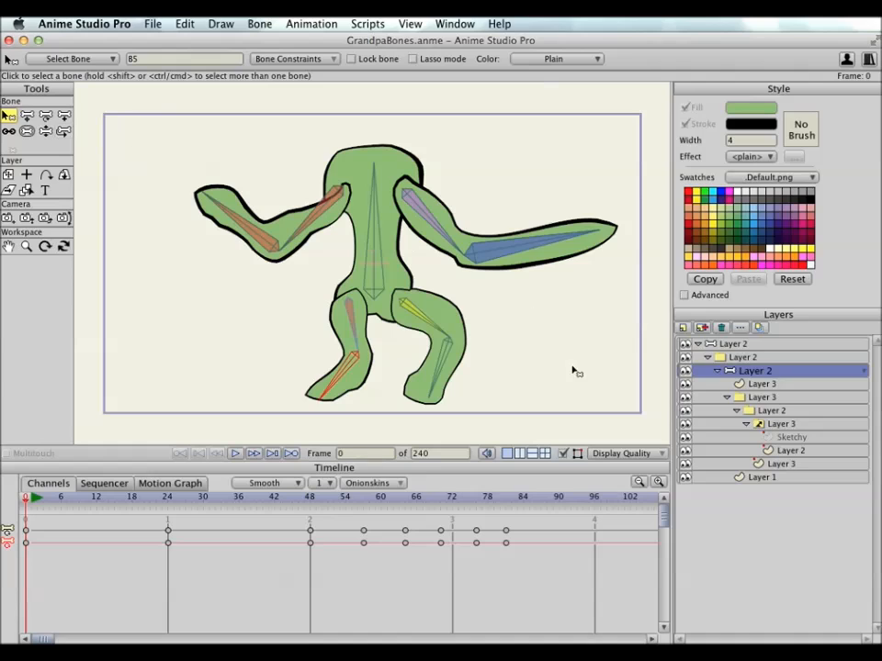
Enable Allow deep descendant control in the bone settings of the bone layer Layer 2 and apply it
double_click(746, 371)
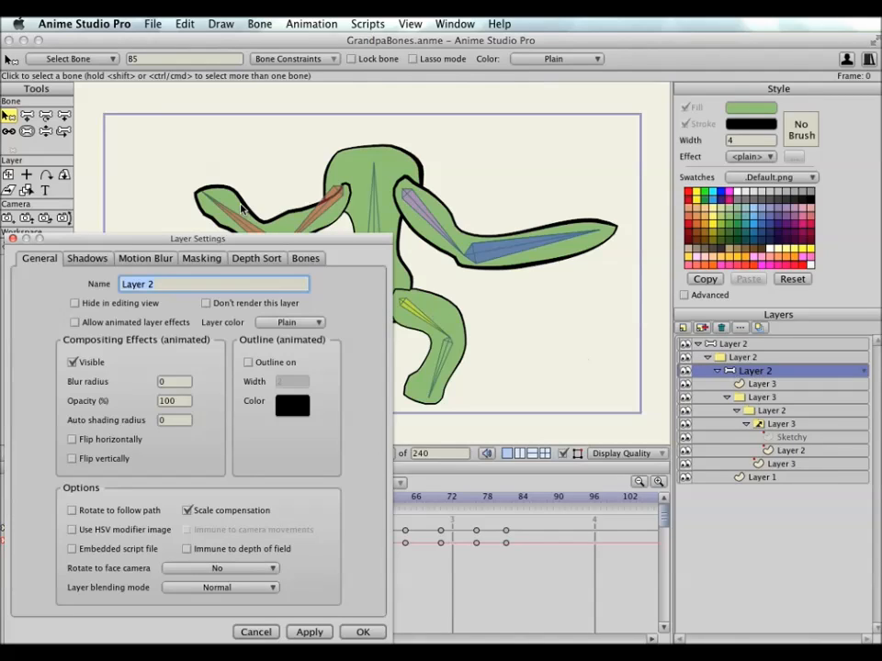
left_click(307, 259)
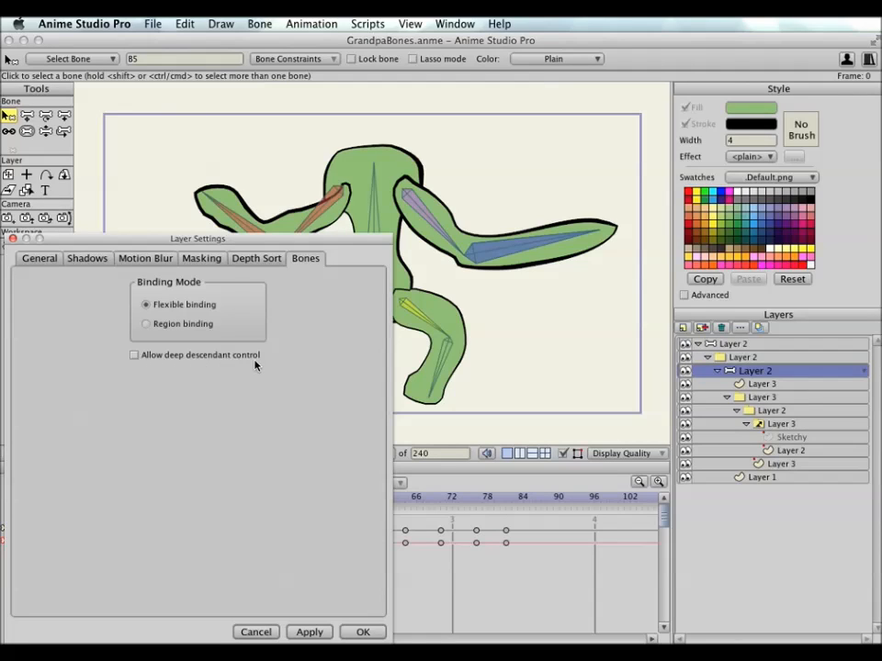
left_click(140, 356)
left_click(372, 633)
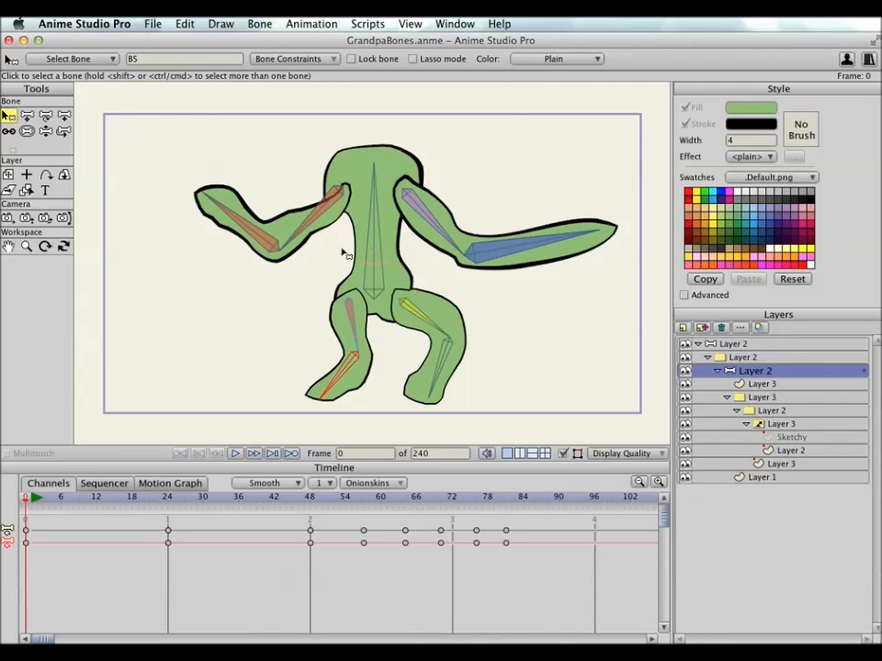
Test both legs with Manipulate Bones, swinging them outward and one back inward, and reset the pose at frame 0
left_click(45, 132)
left_click_drag(456, 381, 478, 352)
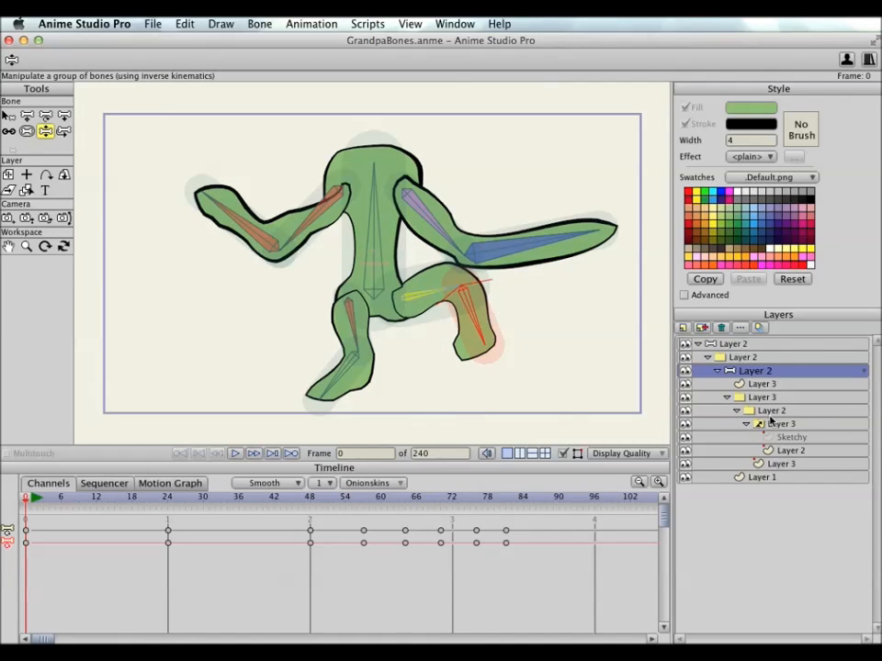
left_click_drag(341, 394, 268, 329)
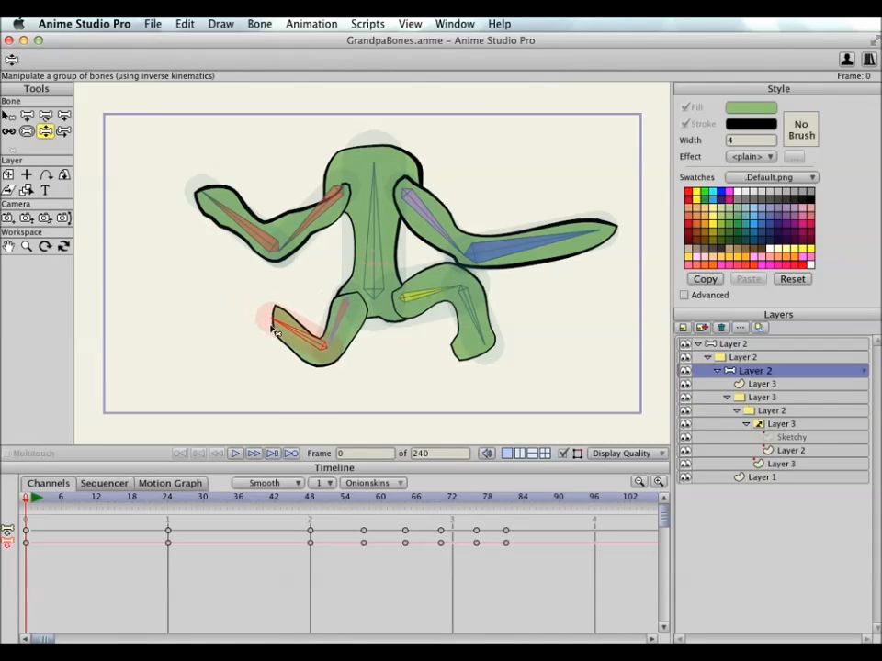
left_click_drag(473, 360, 451, 374)
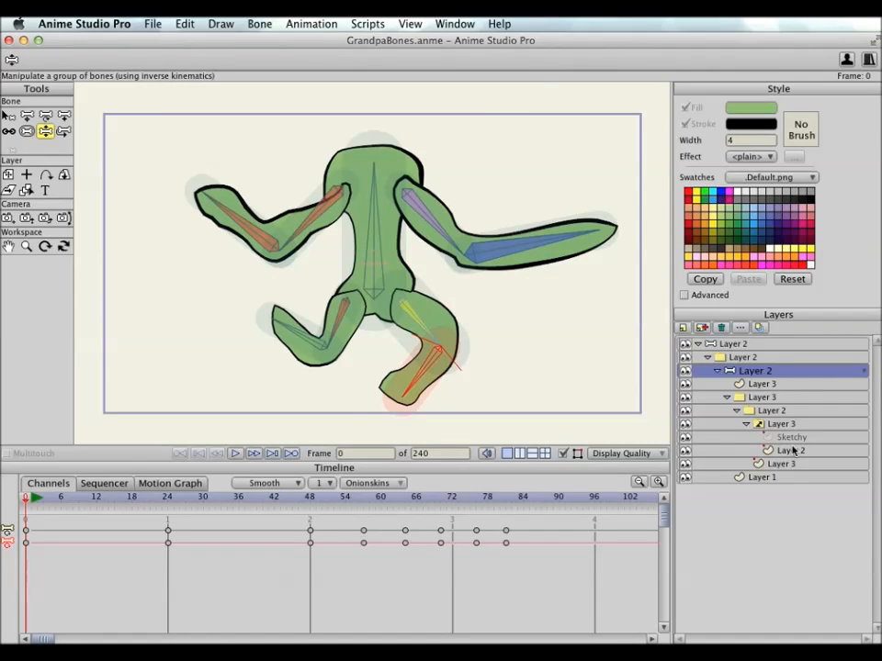
left_click_drag(40, 497, 3, 497)
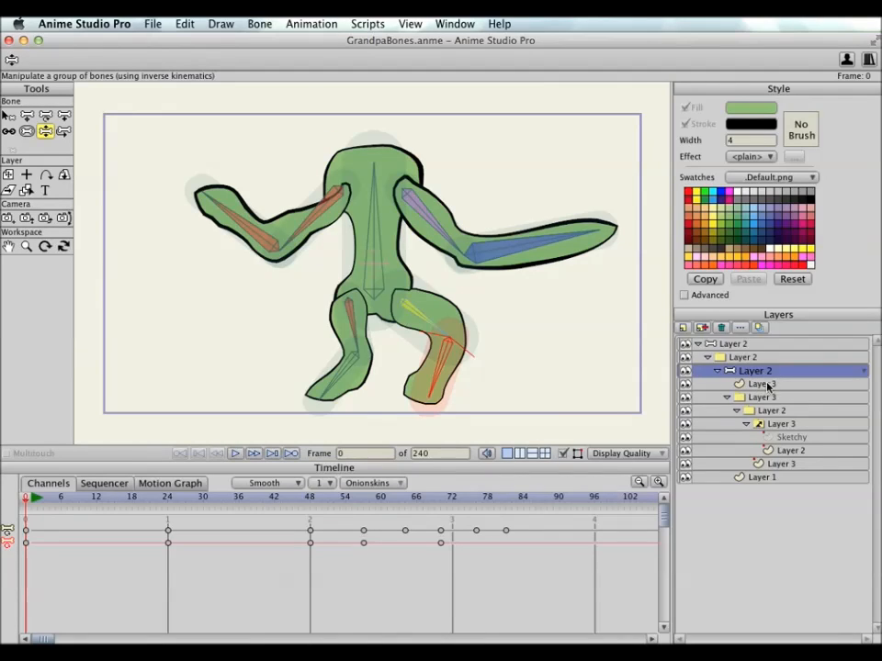
Inspect the switch layer Layer 3 and its Sketchy and Layer 2 sublayers that hold the leg artwork
left_click(771, 426)
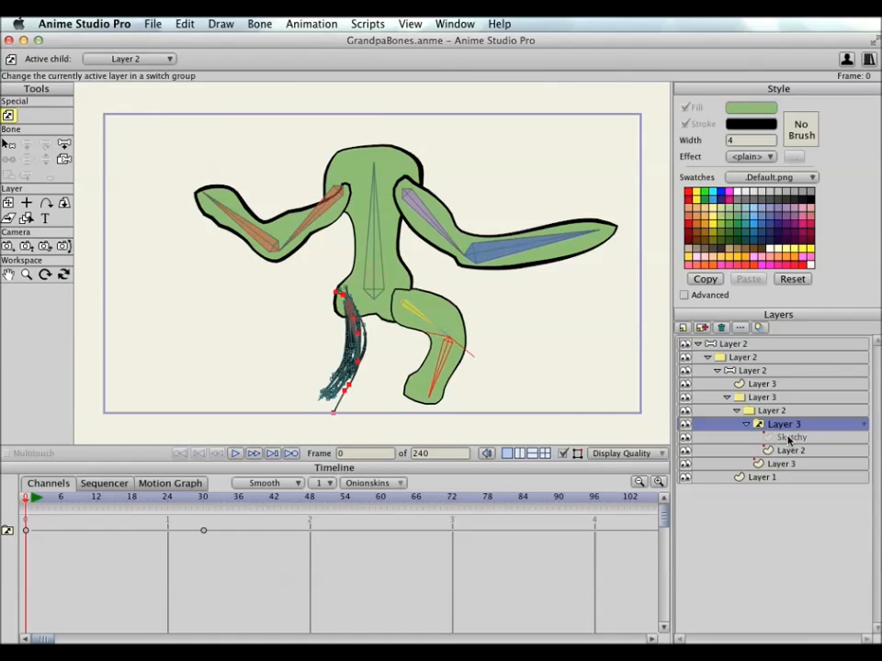
left_click(787, 437)
left_click(789, 451)
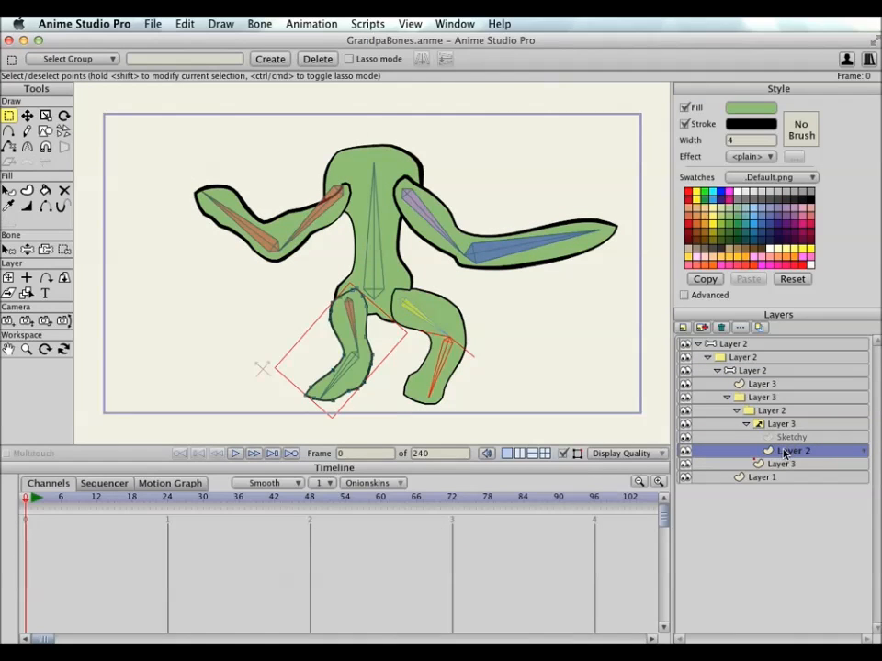
left_click(781, 438)
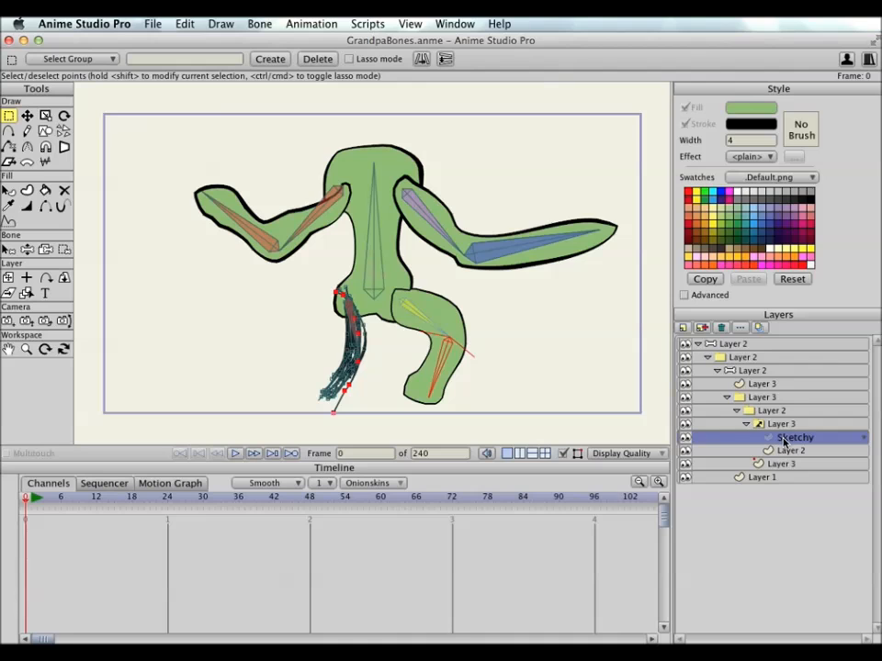
Reselect the bone layer, scrub the animation to frame 44 to check the switched leg, and return to frame 0
left_click(762, 369)
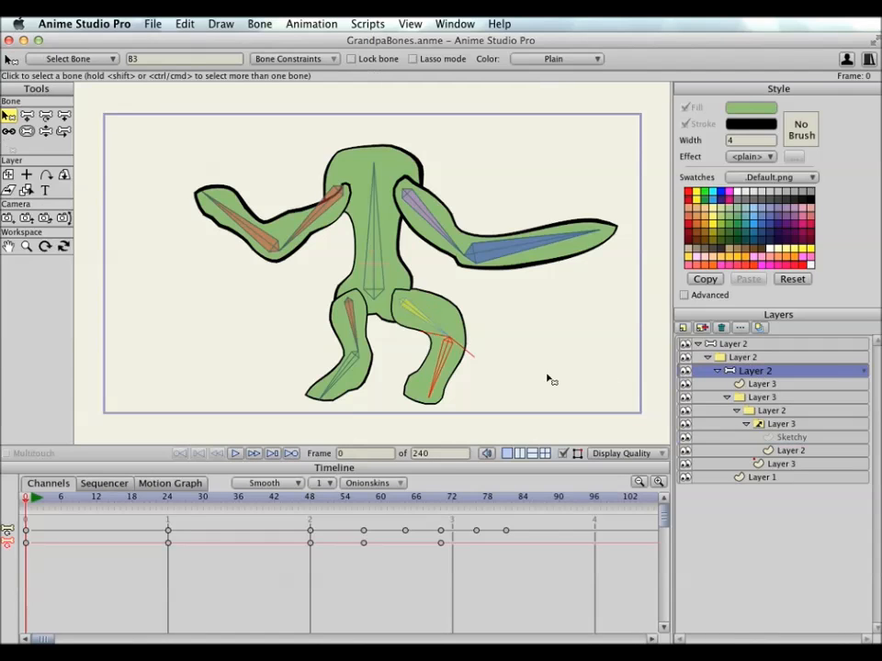
left_click_drag(78, 496, 285, 502)
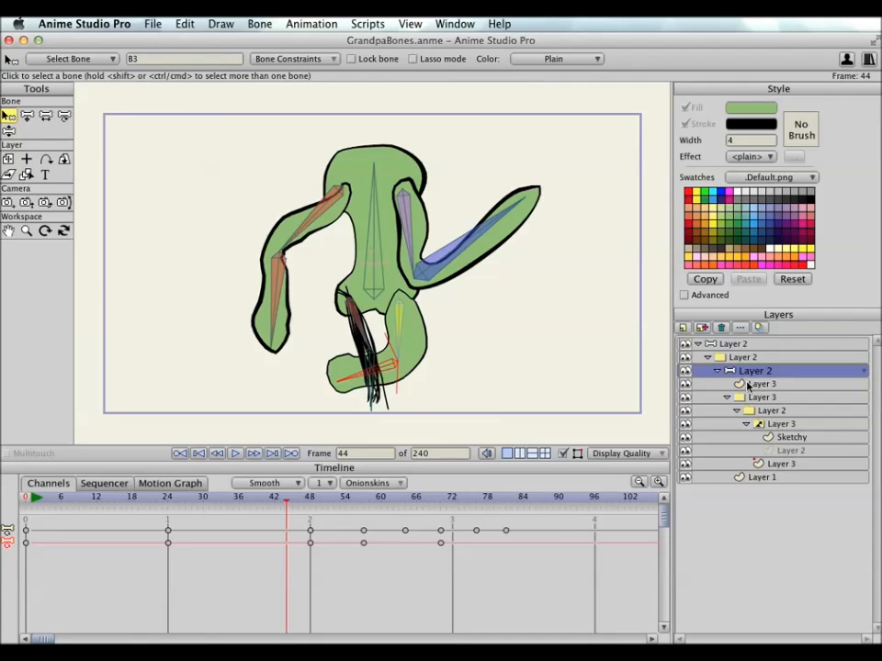
left_click_drag(291, 500, 20, 507)
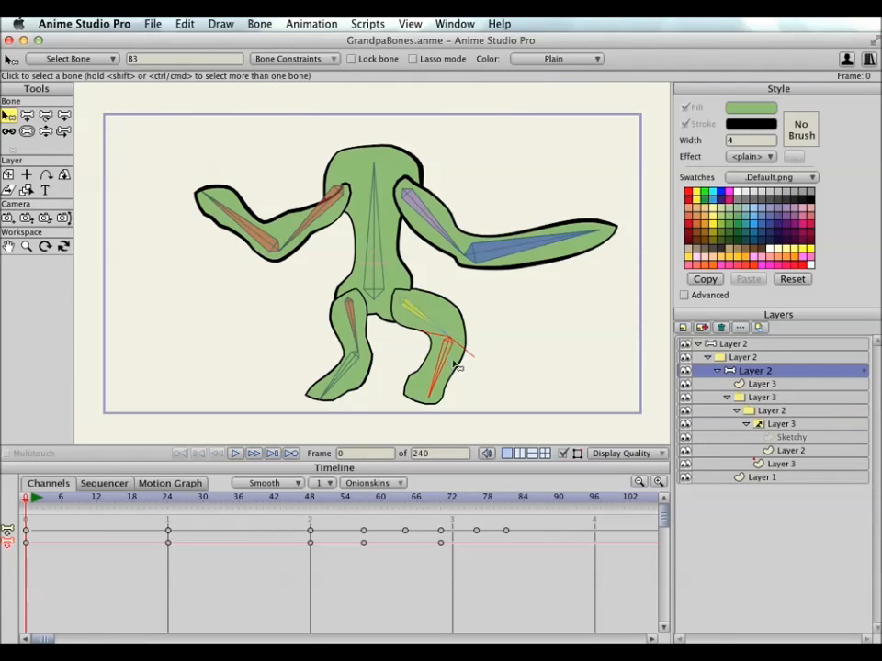
Bring up the Actions window and move it clear of the layer list
left_click_drag(881, 281, 737, 250)
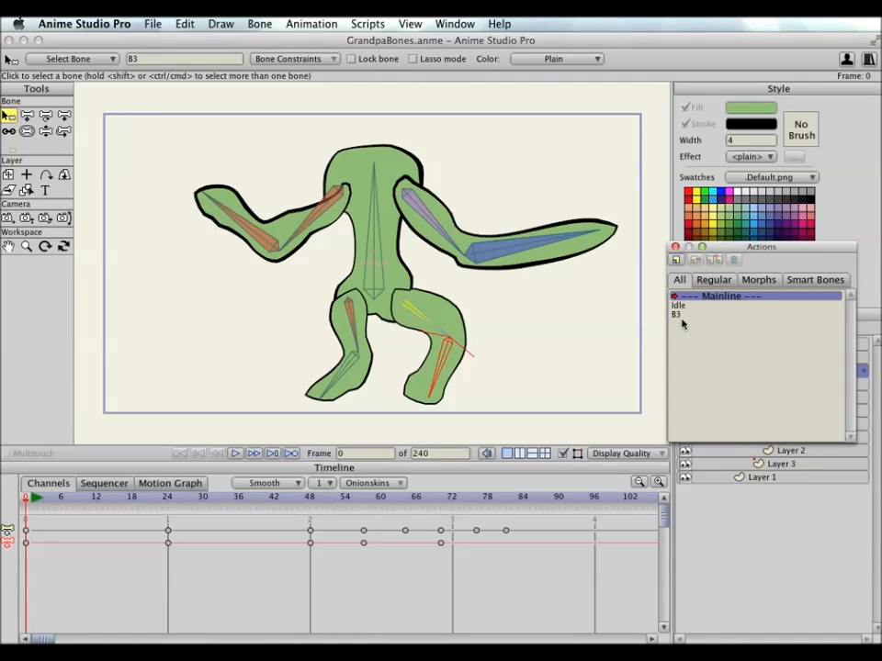
left_click_drag(762, 246, 781, 100)
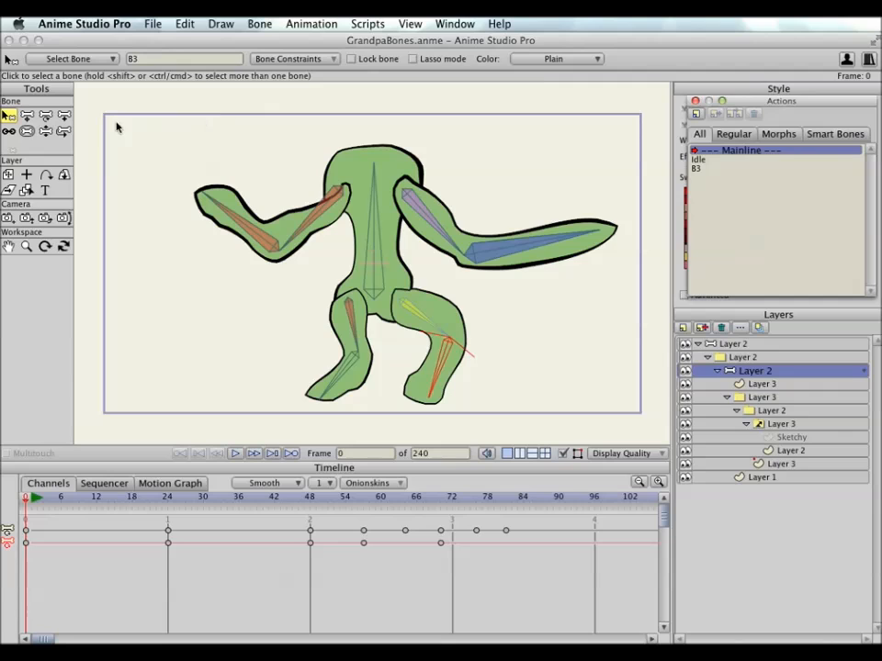
Test the B3 smart bone by folding the lower leg up toward the thigh with Manipulate Bones
left_click(45, 131)
left_click_drag(435, 395, 392, 319)
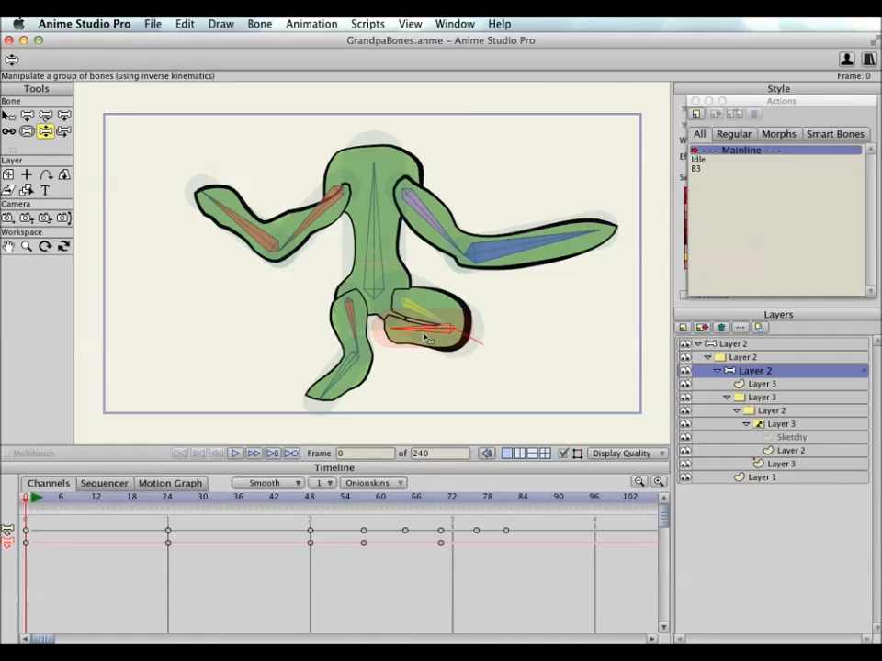
mouse_move(414, 331)
left_mouse_down()
mouse_move(455, 408)
mouse_move(413, 325)
mouse_move(434, 428)
mouse_move(429, 368)
mouse_move(414, 334)
mouse_move(423, 336)
mouse_move(421, 325)
left_mouse_up()
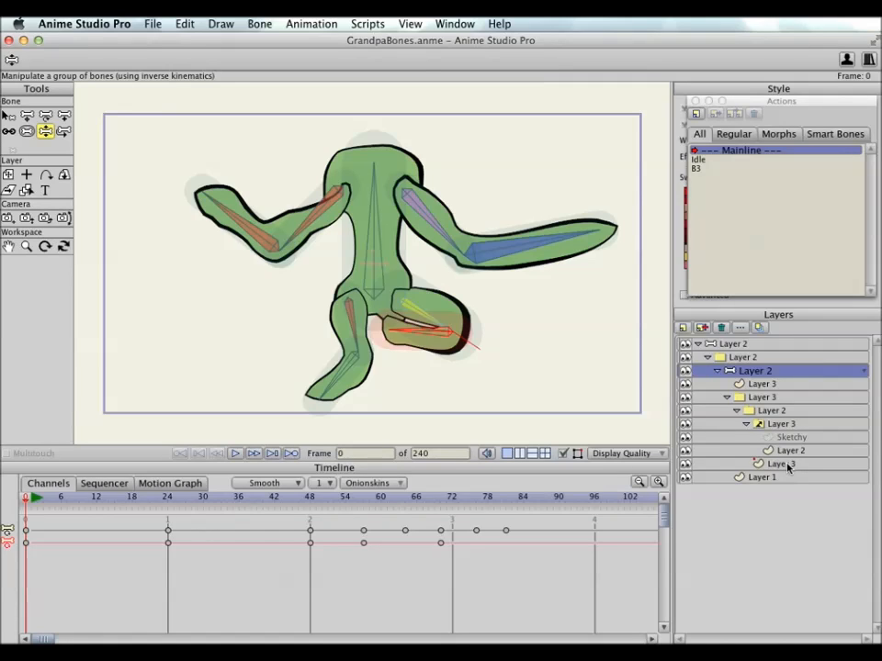
Unfold the lower leg with the B3 bone to finish the smart bone test and return to bone selection
left_click_drag(415, 331, 447, 410)
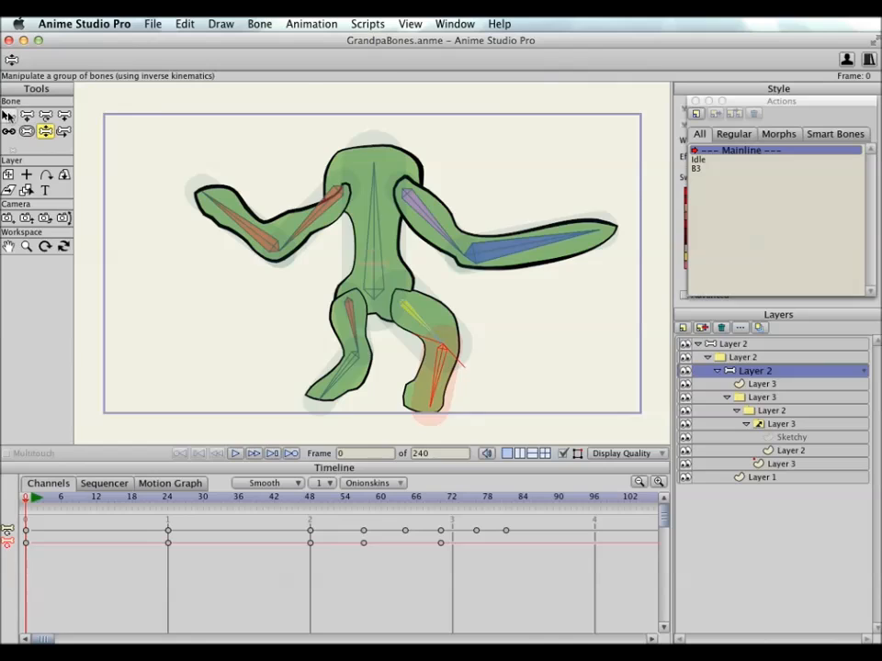
left_click(11, 116)
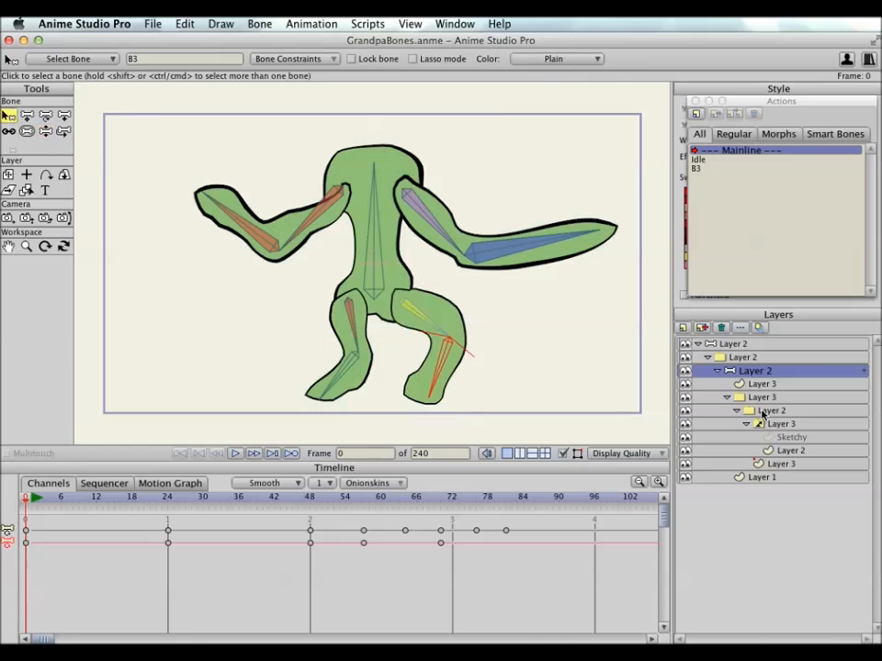
Select the top-level bone layer and test its Idle bone by tilting it clockwise with Manipulate Bones
left_click(725, 345)
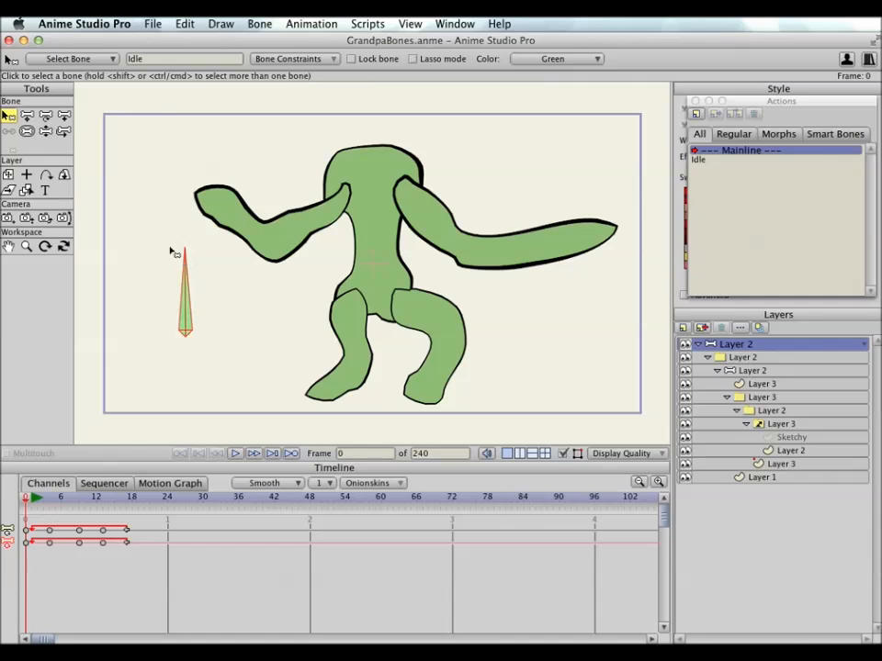
left_click(45, 130)
left_click_drag(195, 269, 236, 258)
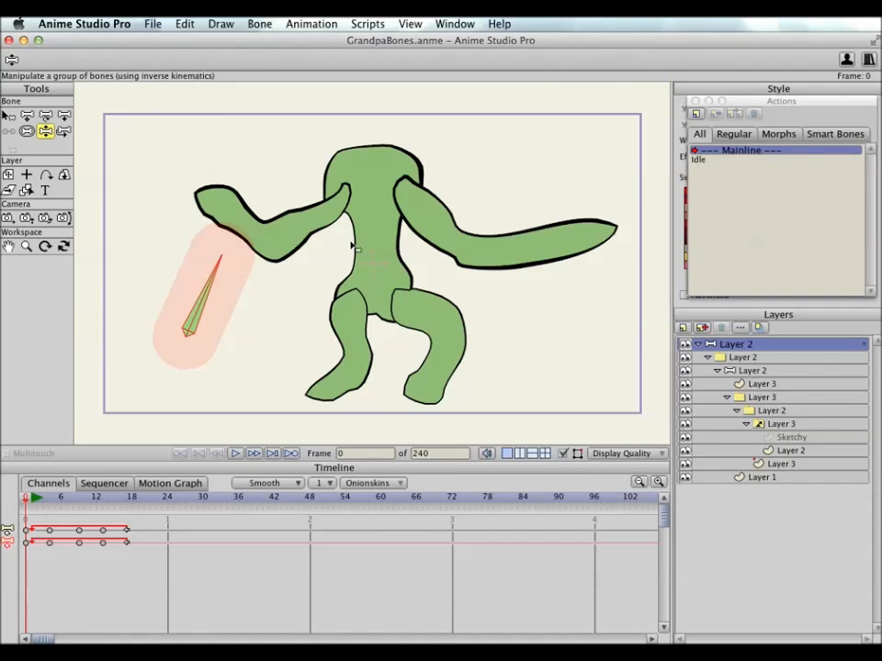
Turn on Allow deep descendant control in the top-level bone layer's settings
double_click(740, 346)
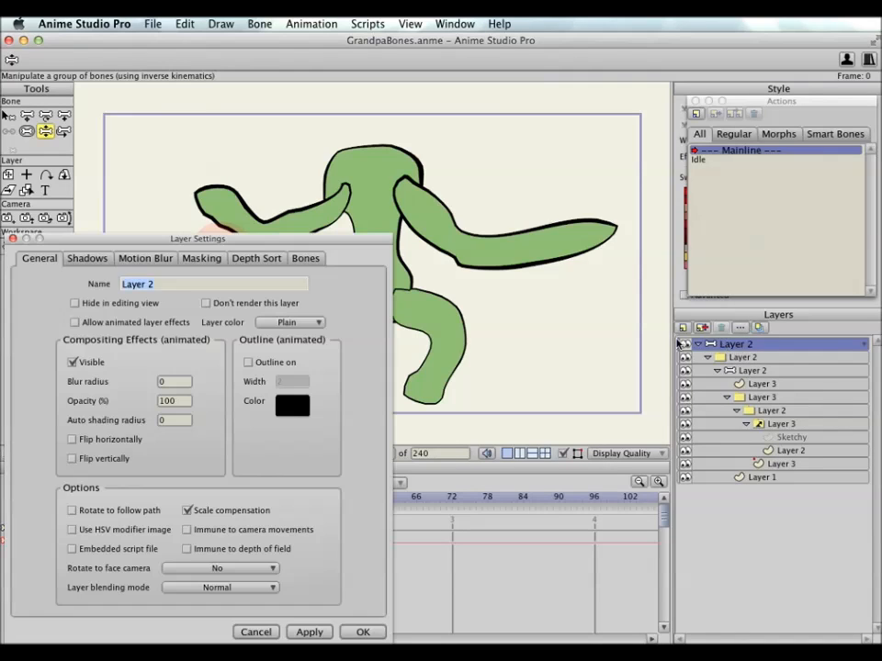
left_click(303, 260)
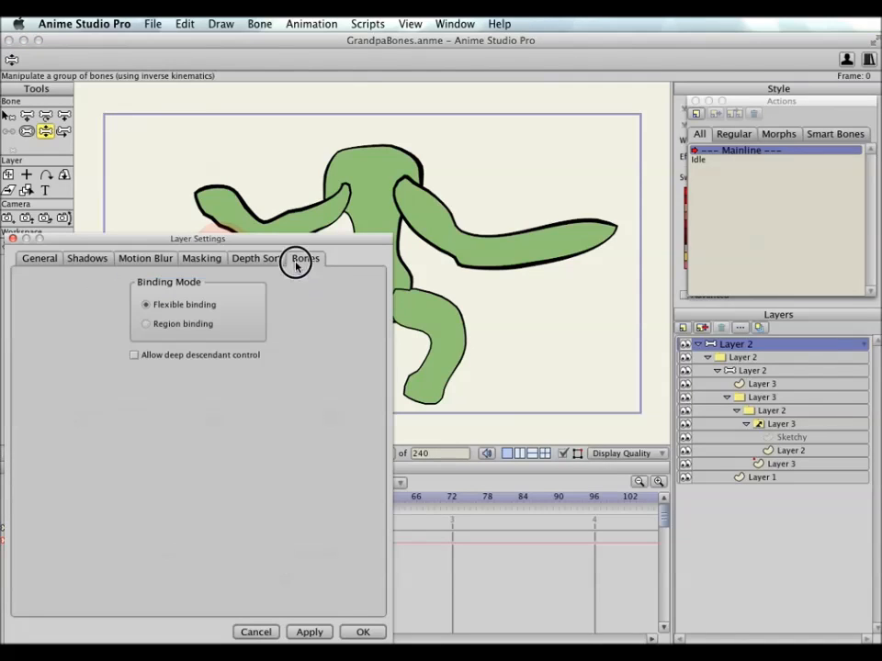
left_click(184, 359)
left_click(363, 632)
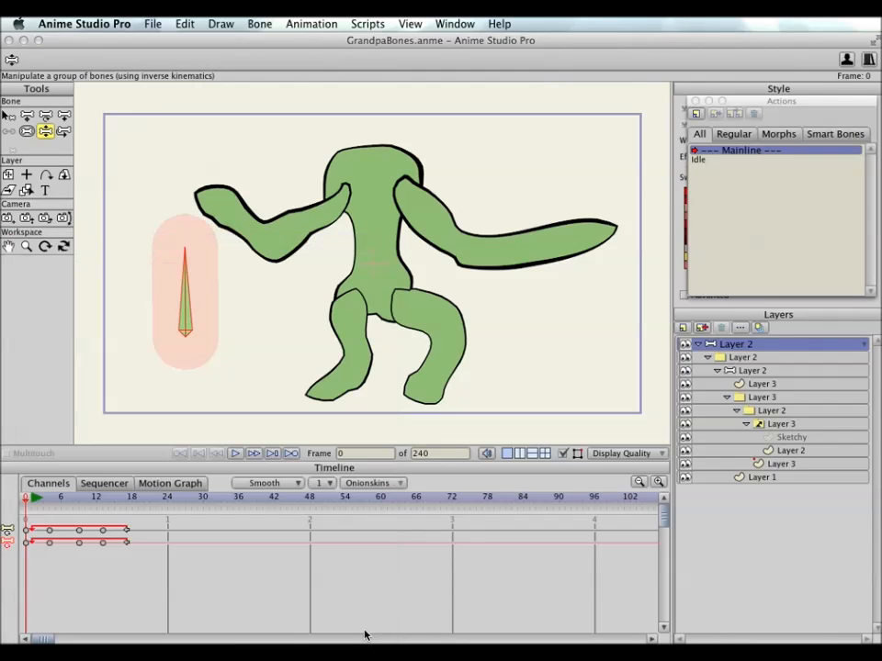
Test the Idle smart bone on the nested character by tilting it clockwise in stages and swinging it back counterclockwise
left_click_drag(197, 250, 232, 276)
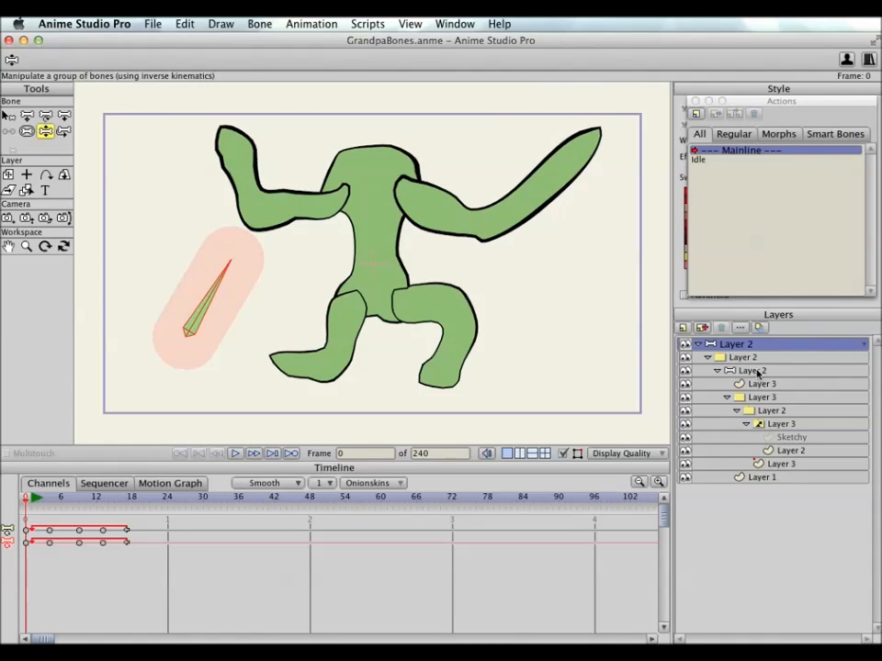
left_click_drag(229, 266, 257, 285)
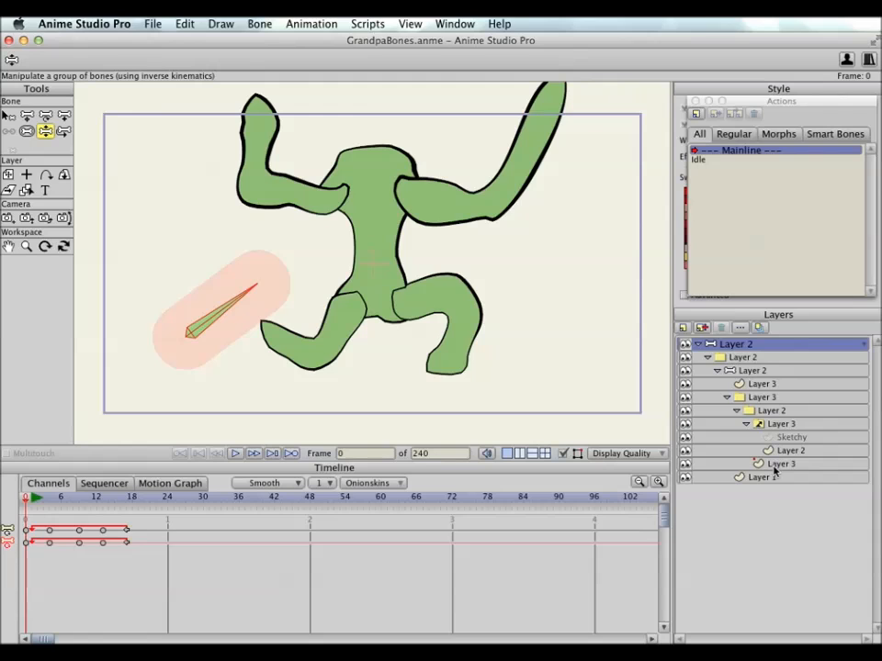
left_click_drag(261, 286, 174, 219)
Switch to Select Bone, play the animation to check the combined motion, and rewind to frame 0
left_click(9, 117)
left_click(34, 499)
left_click_drag(33, 499, 12, 498)
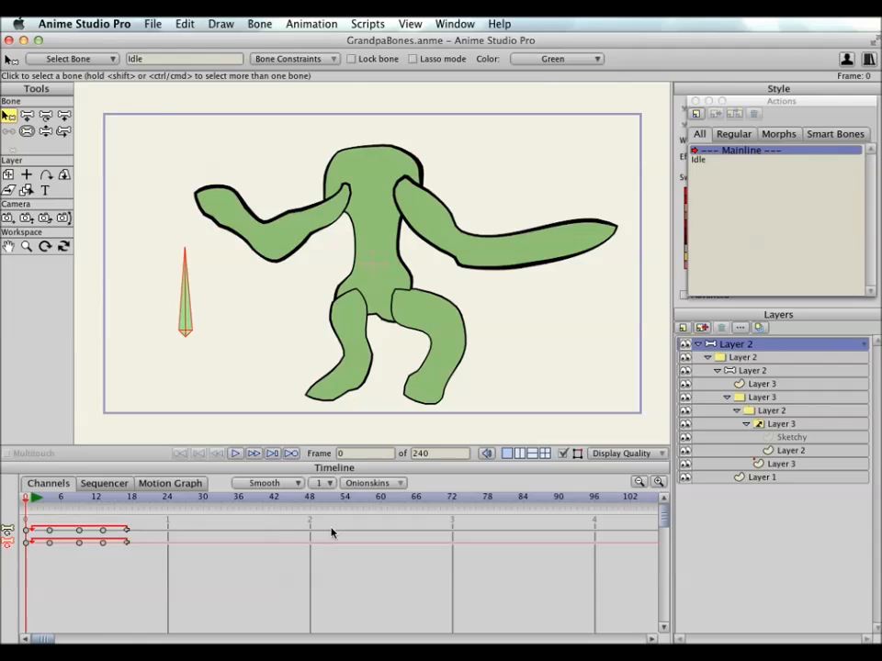
key("space")
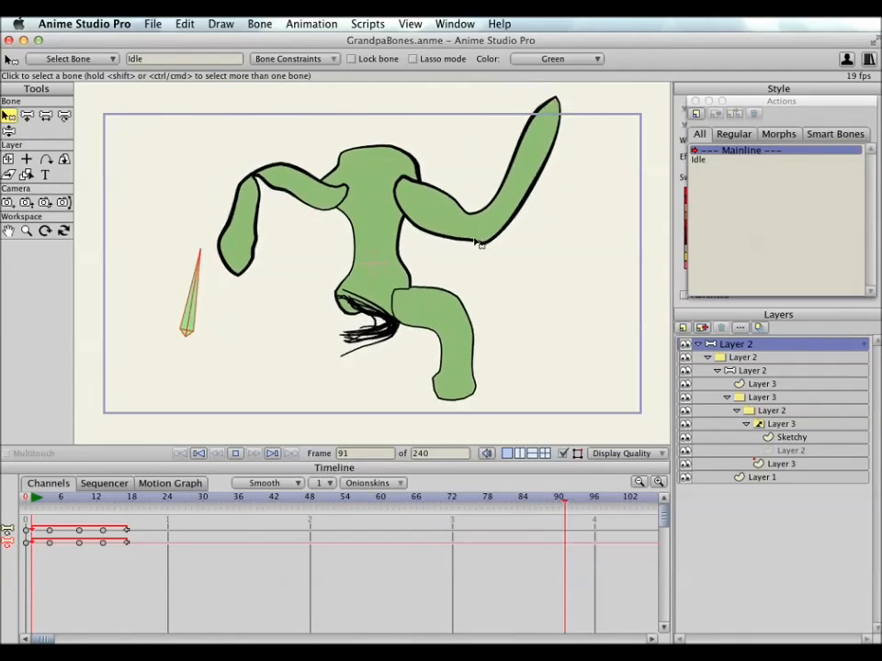
left_click(198, 453)
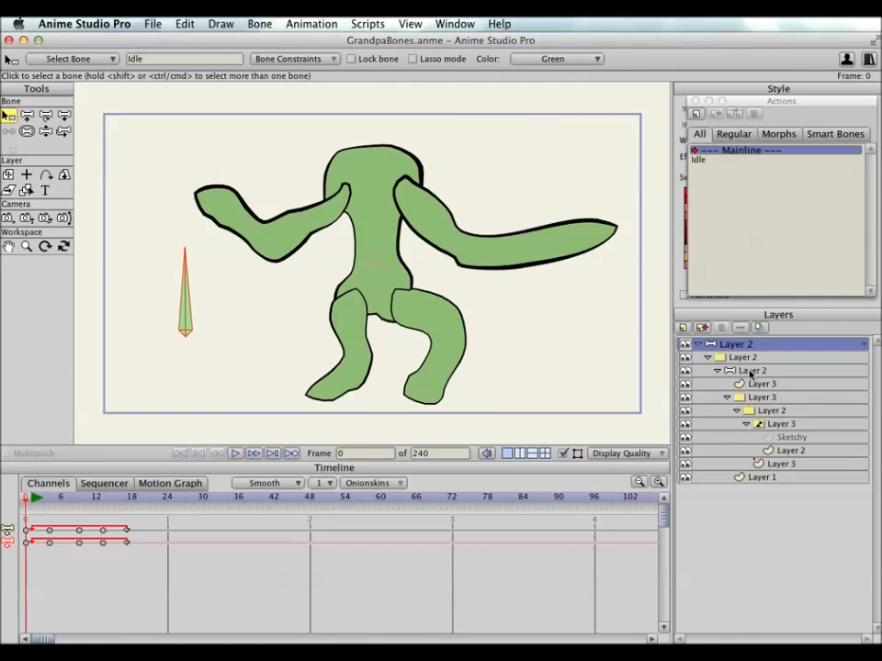
Compare the bones and actions of the top-level bone layer and the nested Layer 2 bone layer by selecting them alternately
left_click(695, 370)
left_click(475, 259)
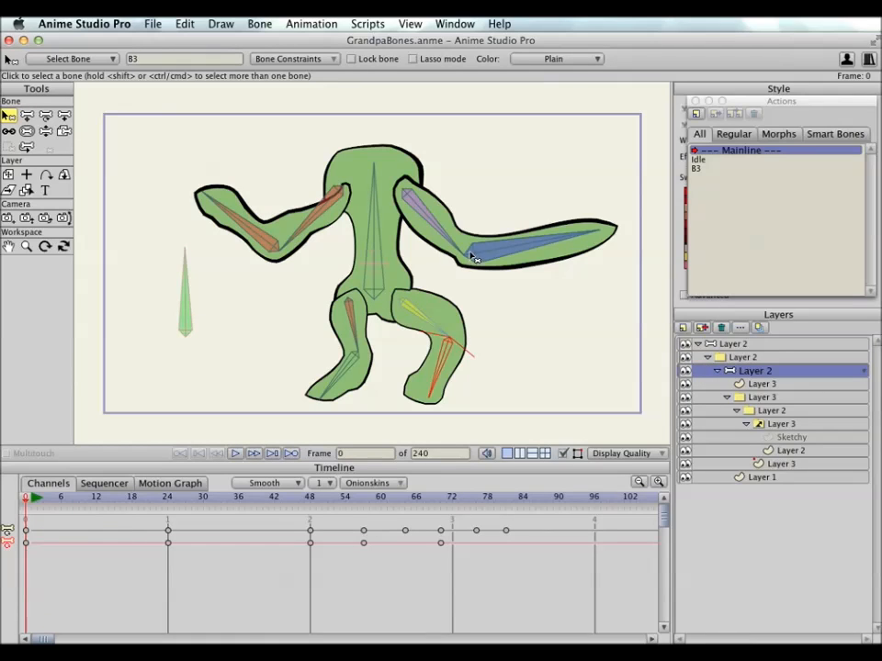
left_click(735, 345)
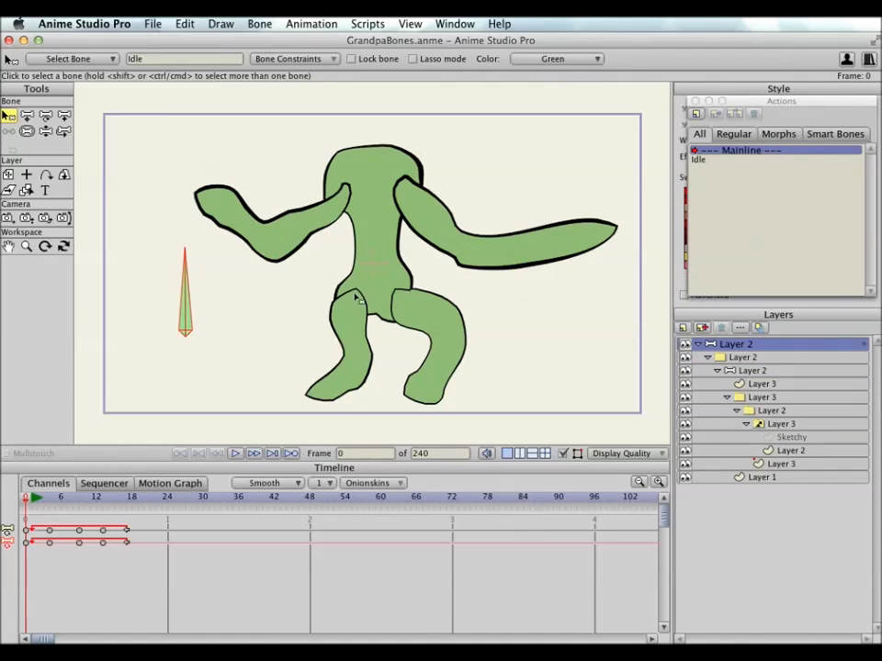
left_click(746, 372)
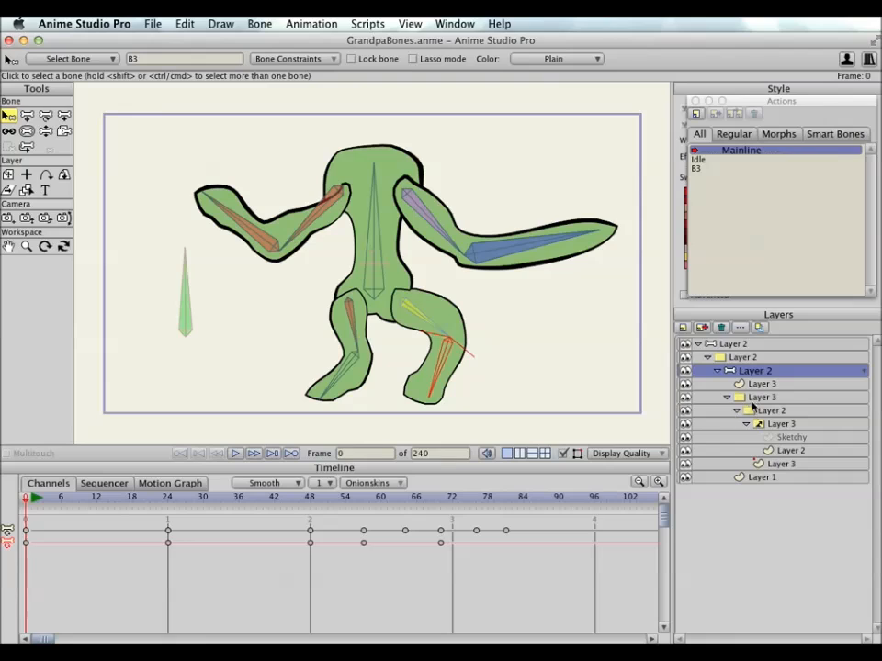
left_click(732, 345)
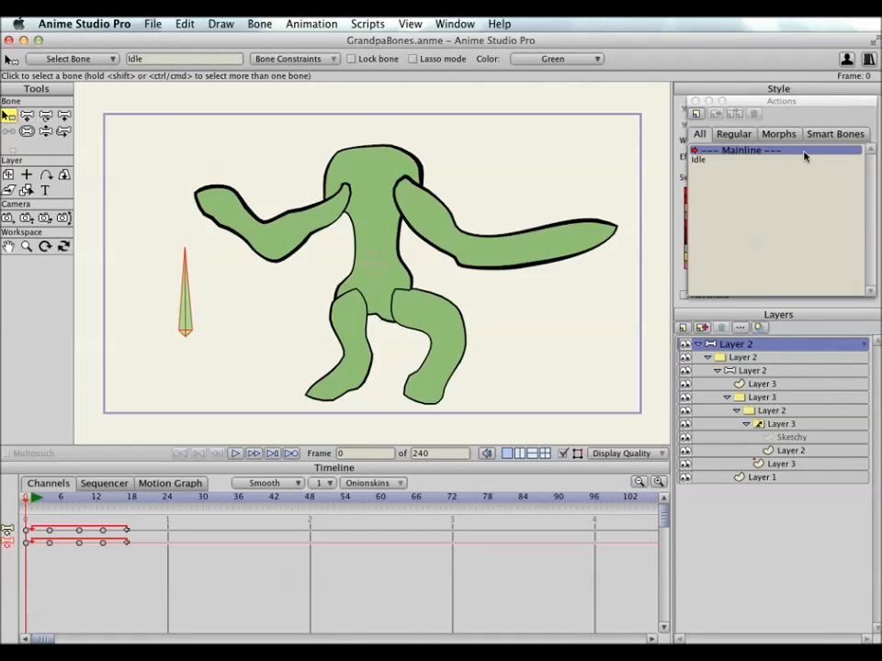
left_click(749, 371)
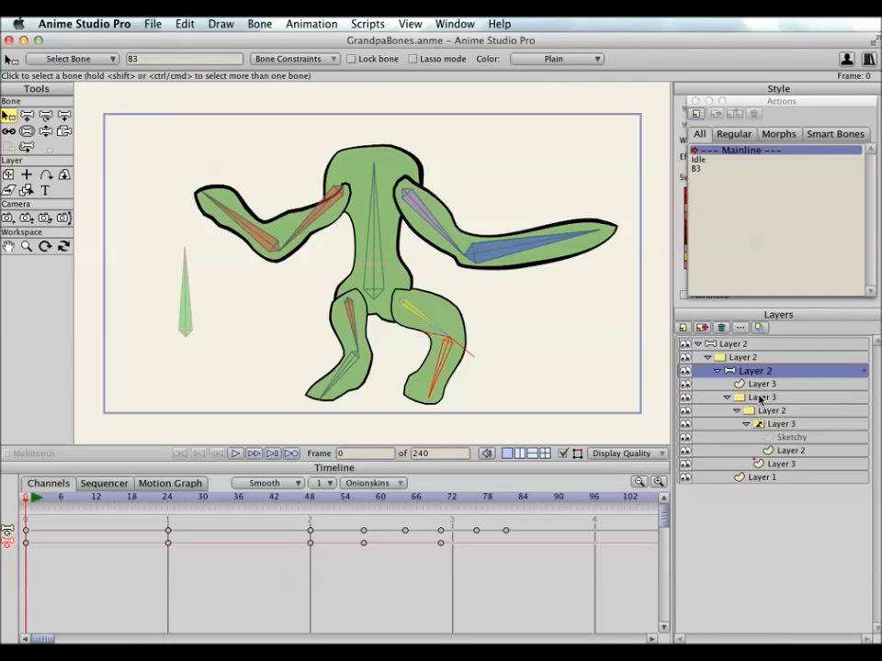